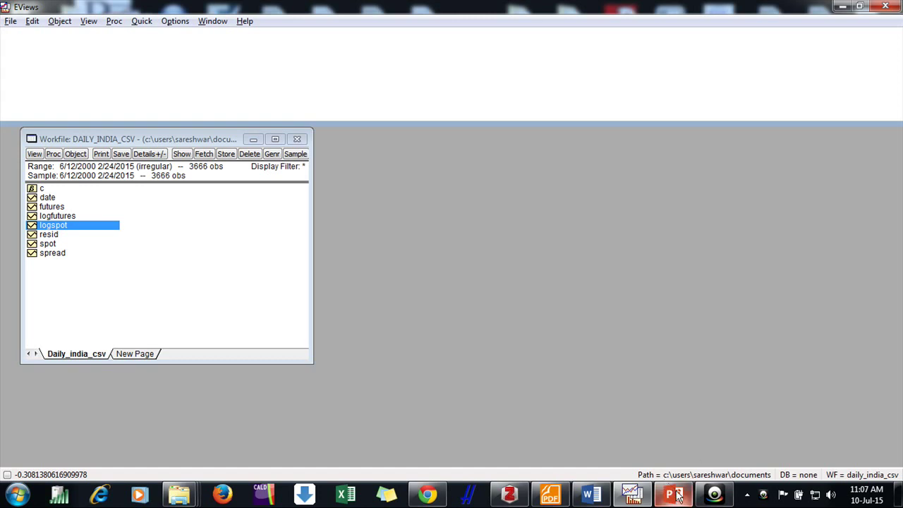
# Bring up the PP Test deck on slide 2, 'Why to use PP Test?????'
pyautogui.click(711, 496)
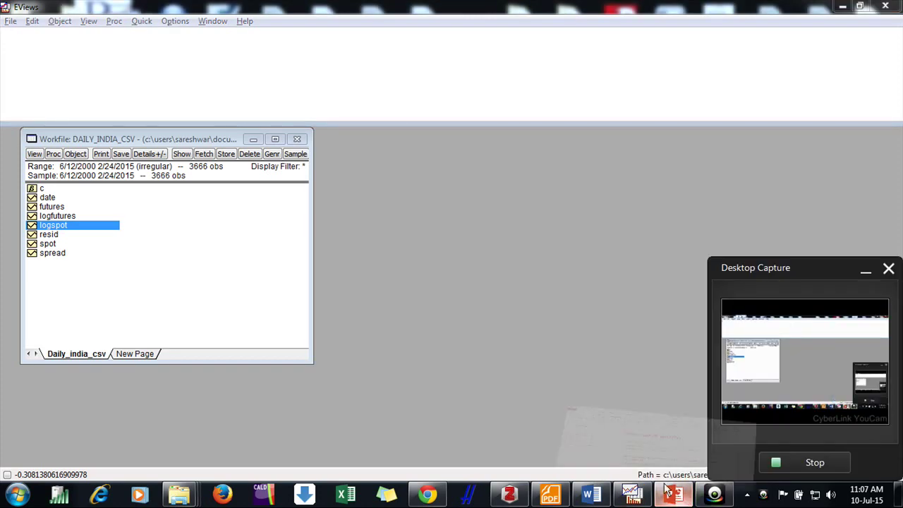
pyautogui.click(674, 496)
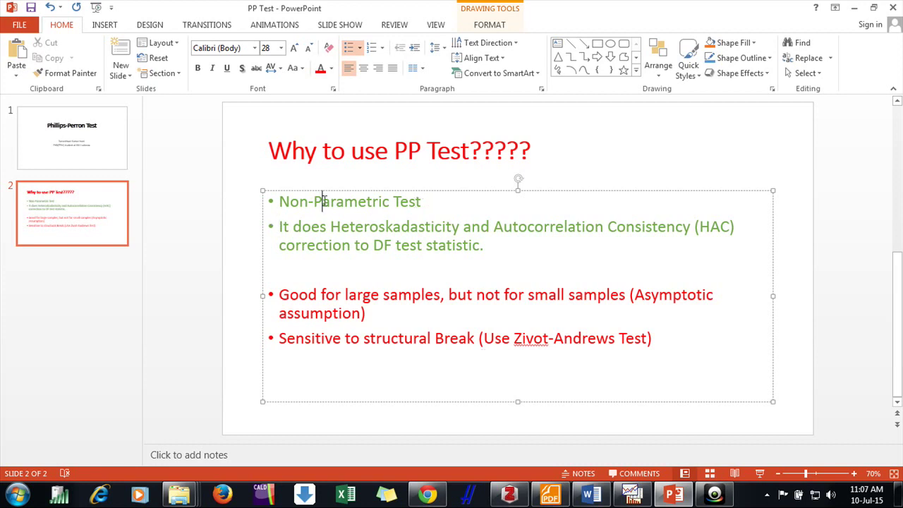
pyautogui.click(59, 142)
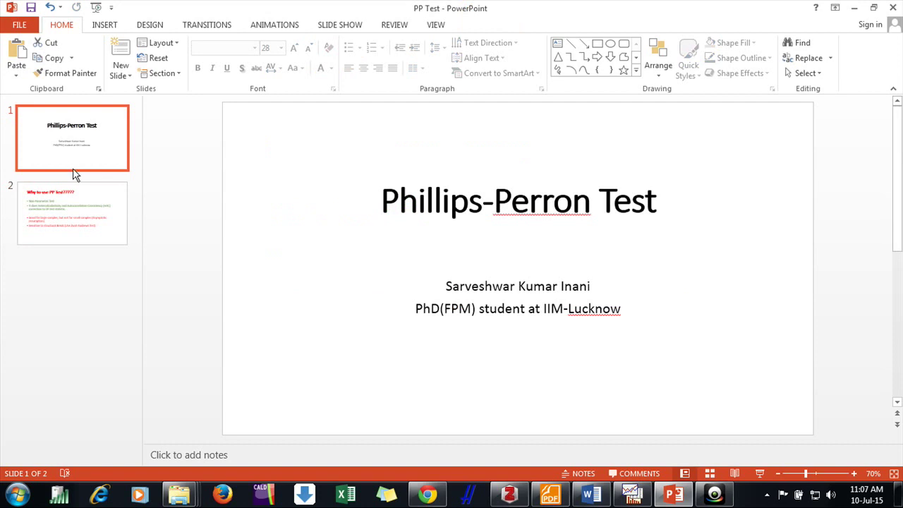
pyautogui.click(82, 202)
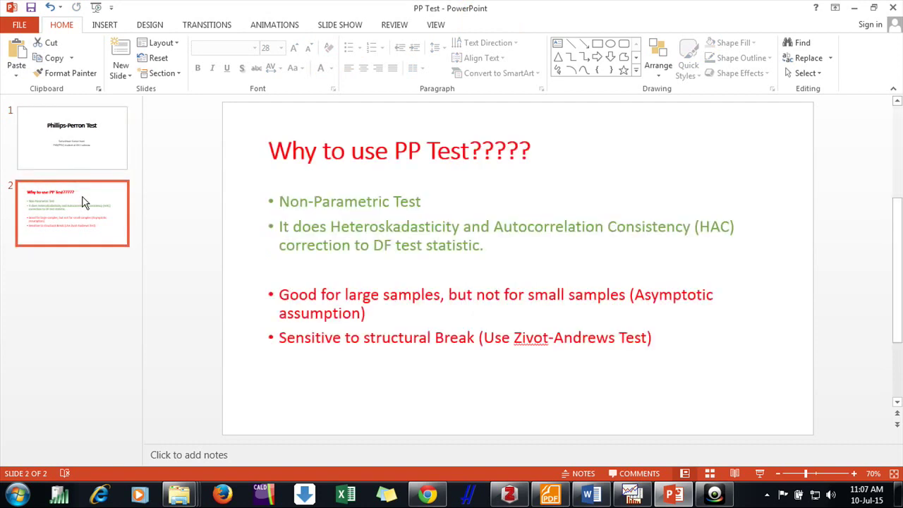
pyautogui.click(355, 195)
pyautogui.click(438, 207)
pyautogui.moveTo(438, 206); pyautogui.dragTo(289, 204)
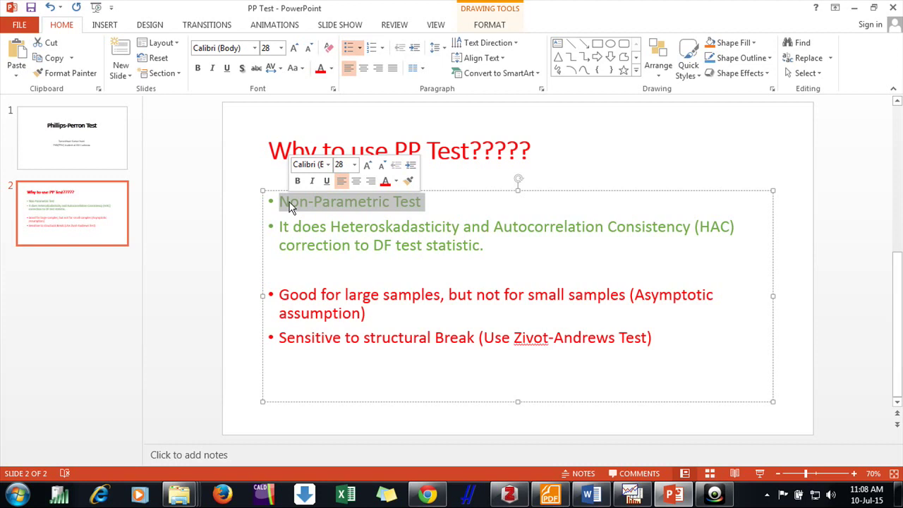
pyautogui.click(318, 215)
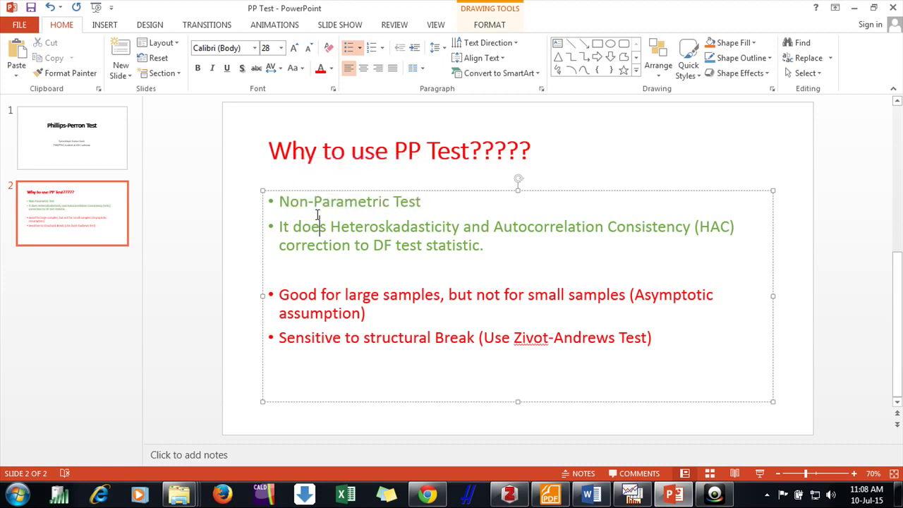
pyautogui.moveTo(435, 202); pyautogui.dragTo(307, 211)
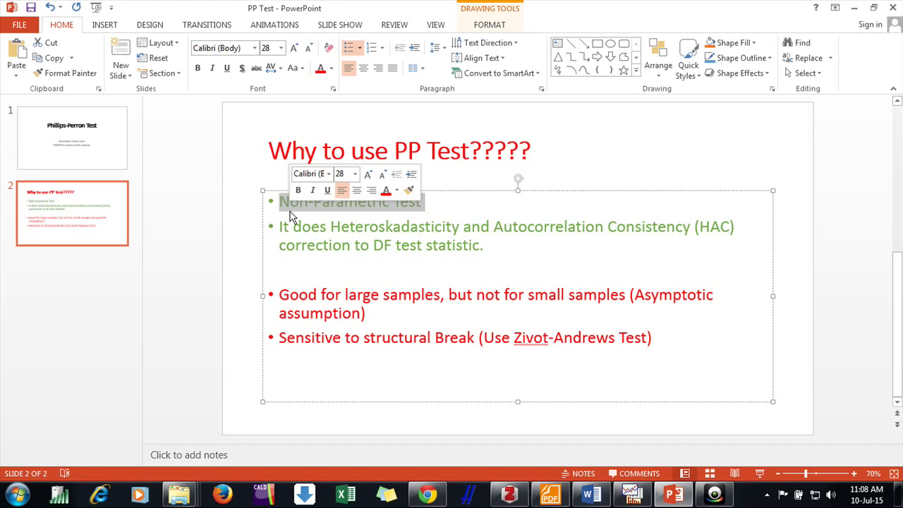
pyautogui.click(329, 227)
pyautogui.click(495, 248)
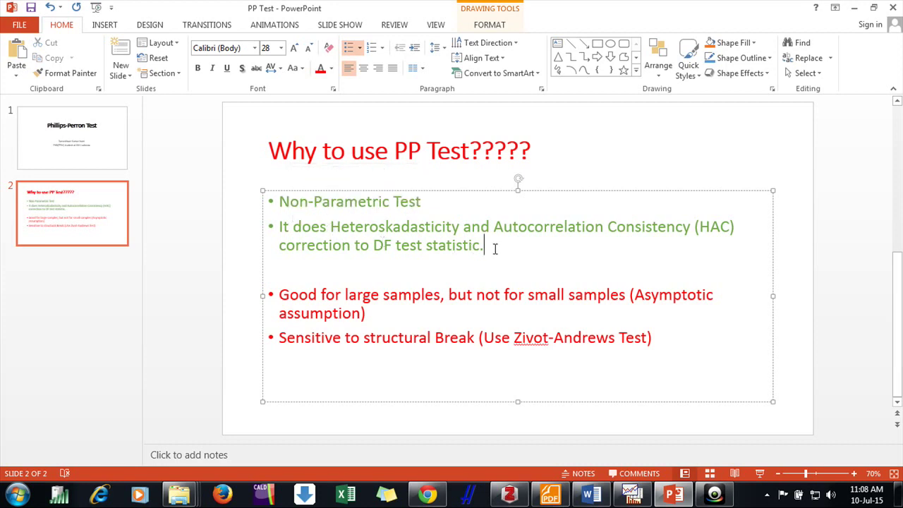
pyautogui.moveTo(495, 248); pyautogui.dragTo(281, 230)
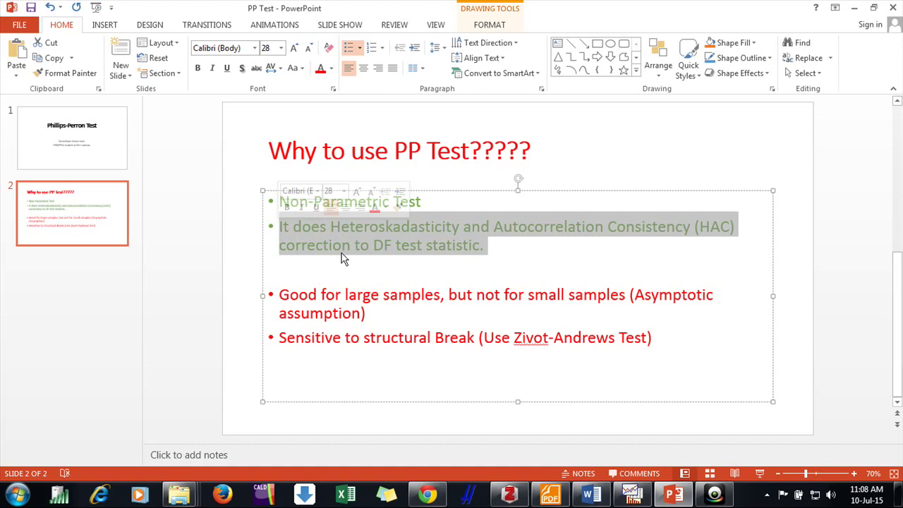
# Highlight and then clear the large-samples and structural-break bullets on slide 2
pyautogui.click(676, 340)
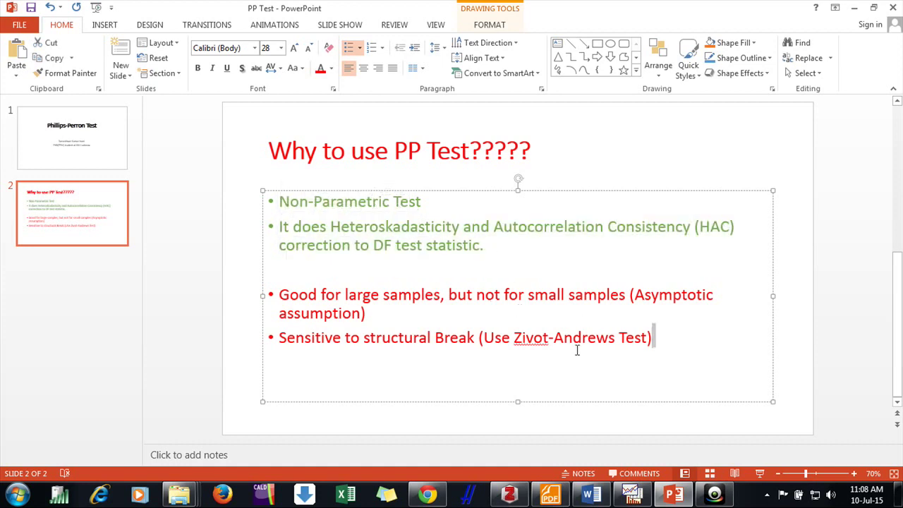
pyautogui.moveTo(366, 314); pyautogui.dragTo(269, 296)
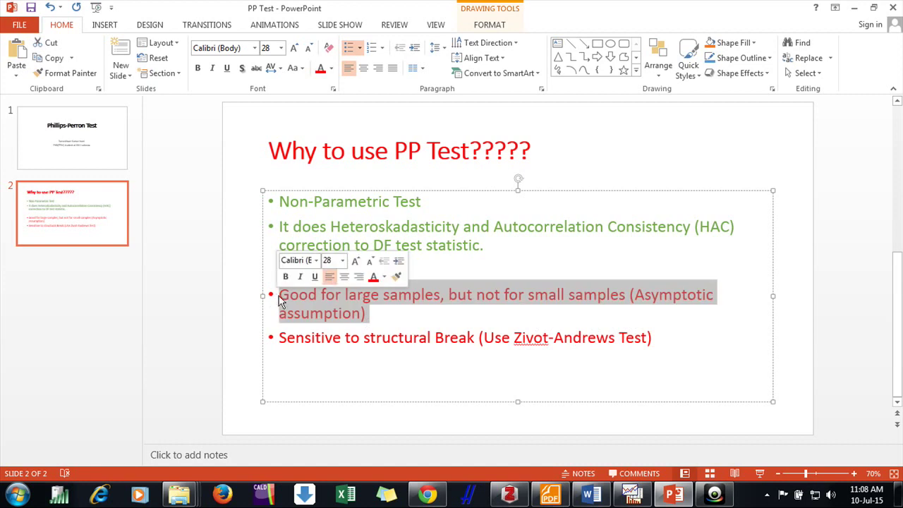
pyautogui.click(416, 315)
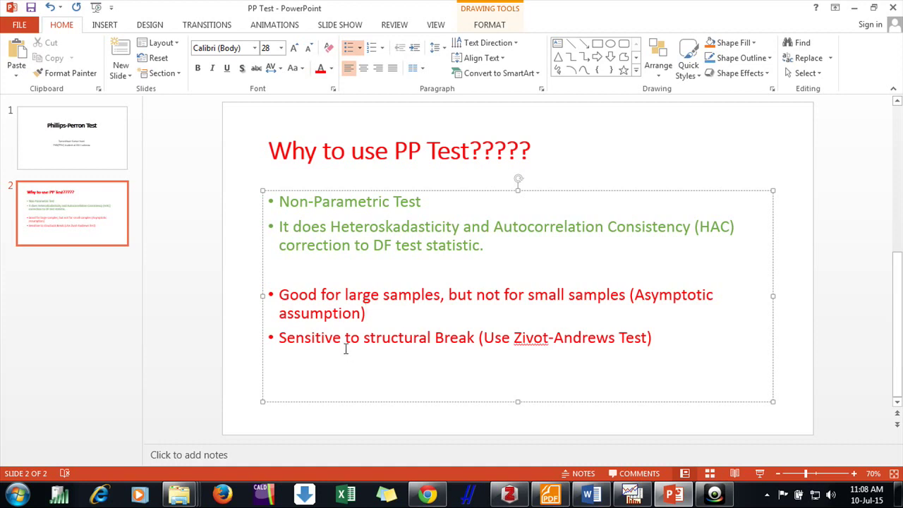
pyautogui.moveTo(277, 339); pyautogui.dragTo(653, 346)
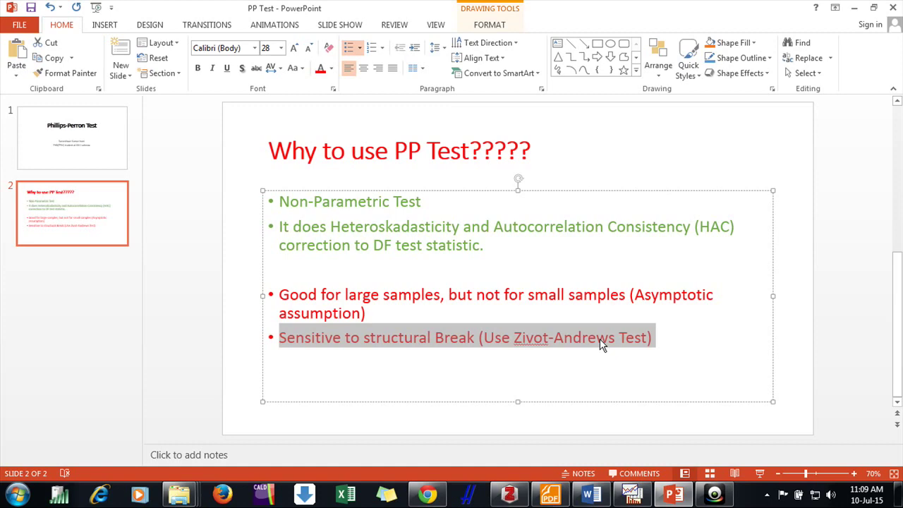
pyautogui.moveTo(631, 494)
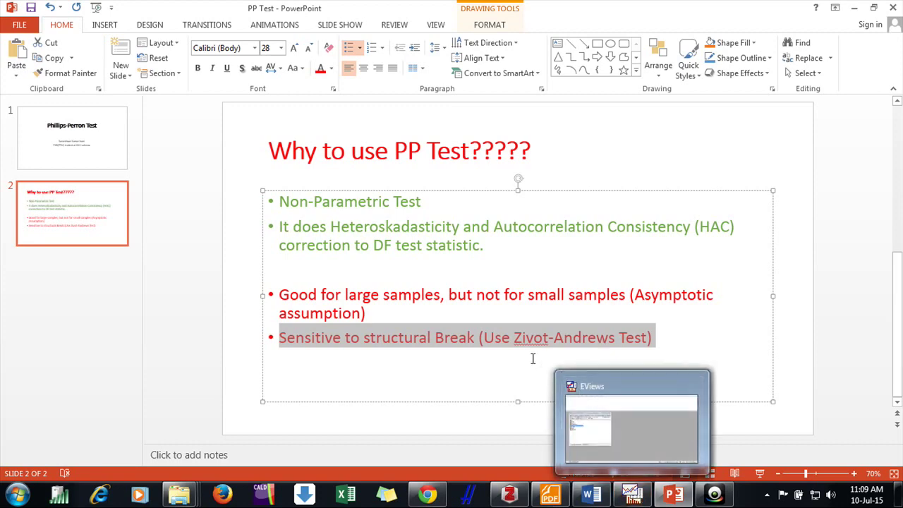
pyautogui.click(533, 360)
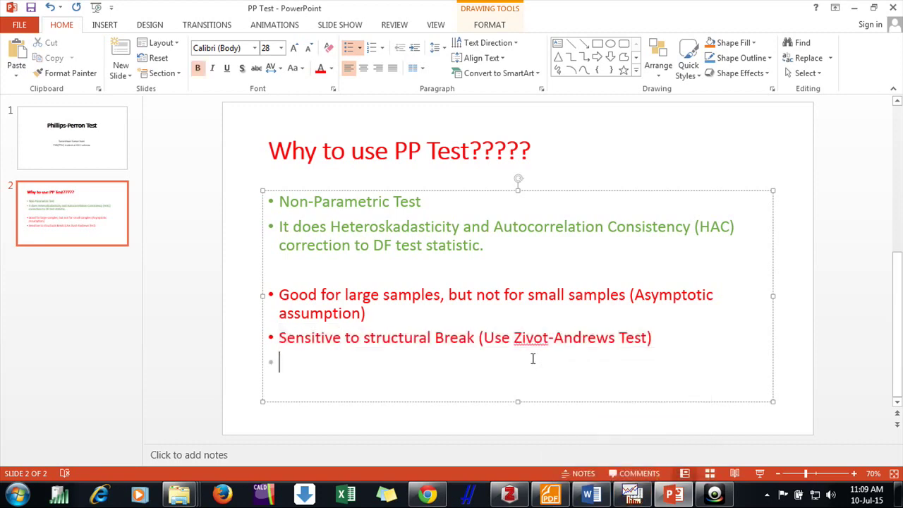
# Open LOGSPOT full-window in EViews, from 7.272676 on 6/12/2000, and show its views list
pyautogui.click(631, 494)
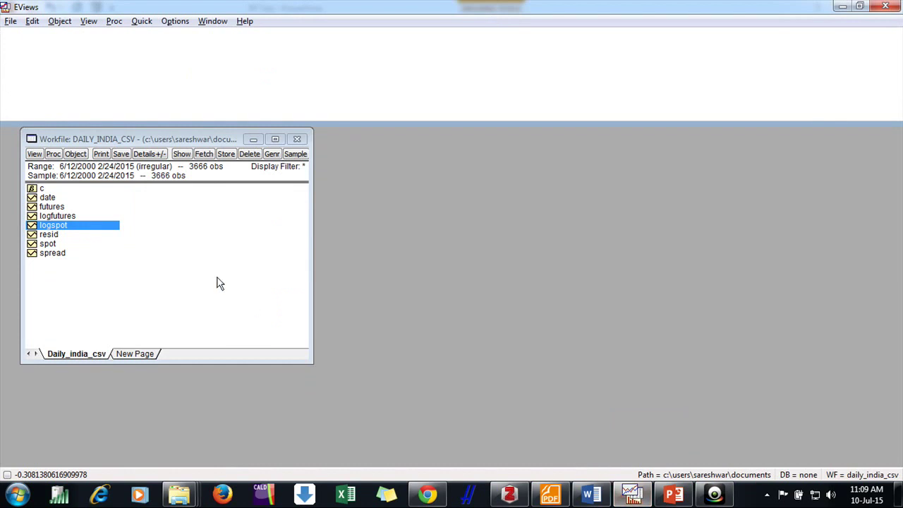
pyautogui.doubleClick(58, 228)
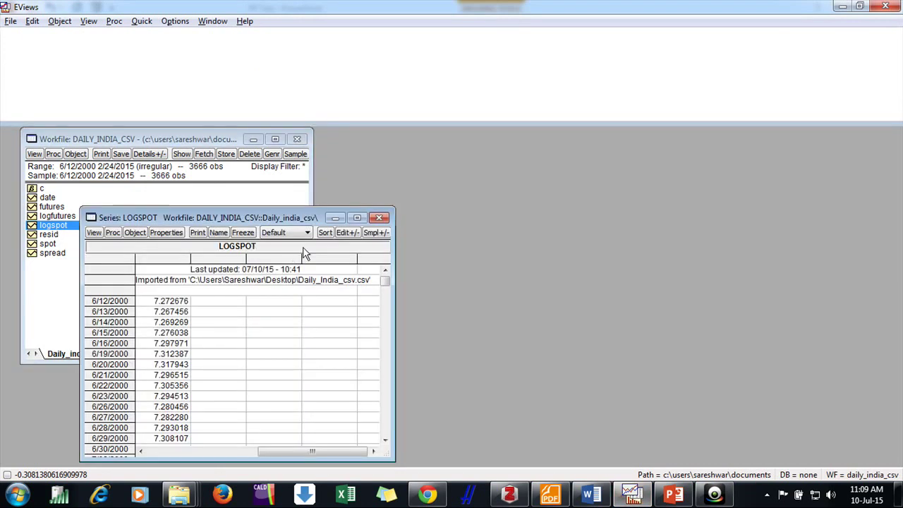
pyautogui.click(357, 218)
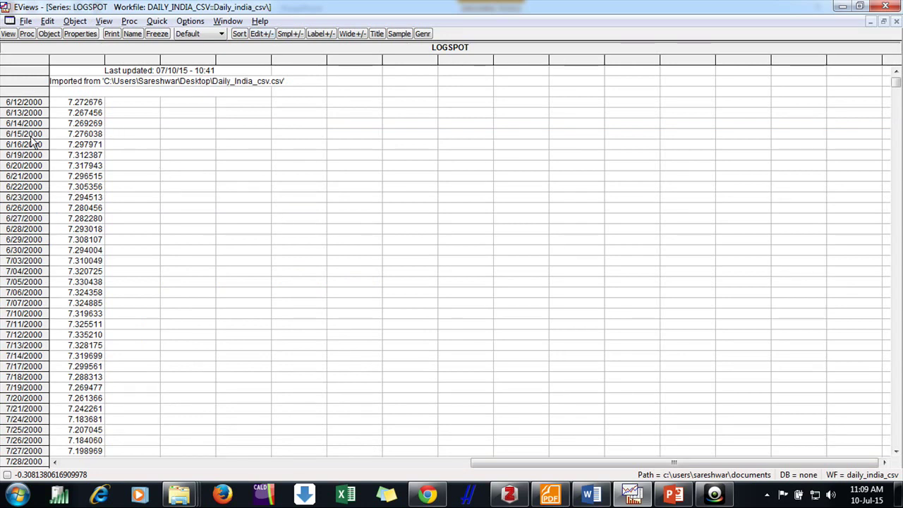
pyautogui.click(75, 104)
pyautogui.click(83, 134)
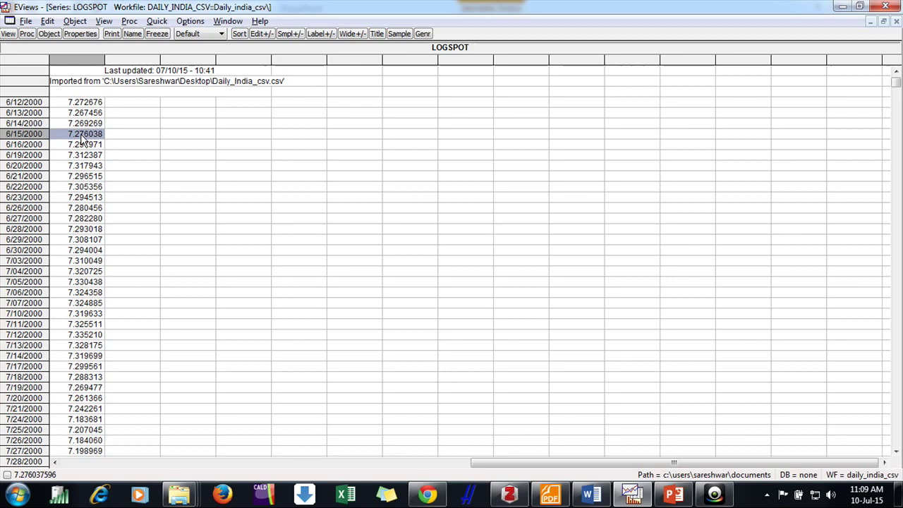
pyautogui.click(7, 34)
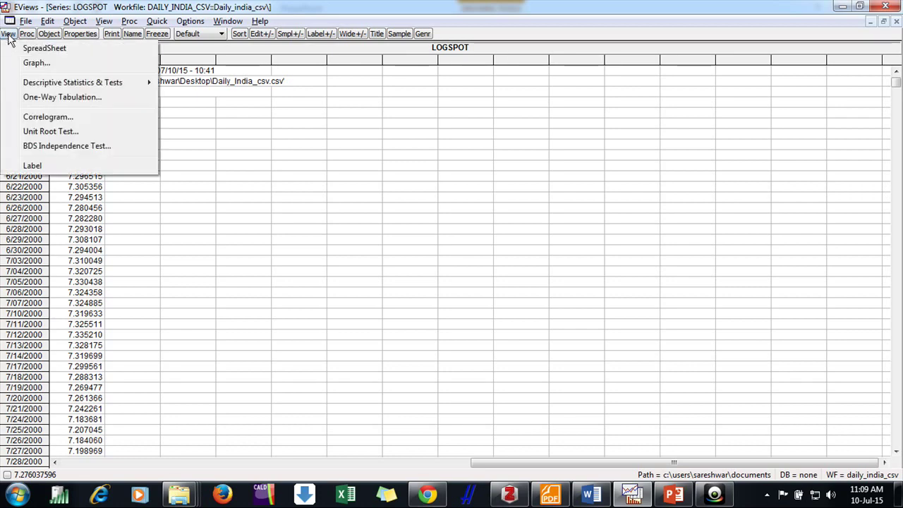
# Set up a Phillips-Perron test on the level with an intercept-only test equation
pyautogui.click(40, 132)
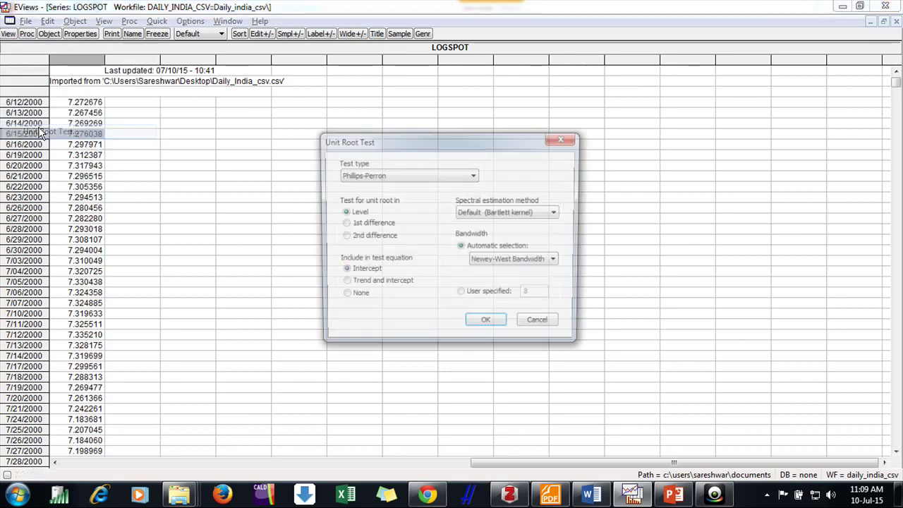
pyautogui.click(364, 177)
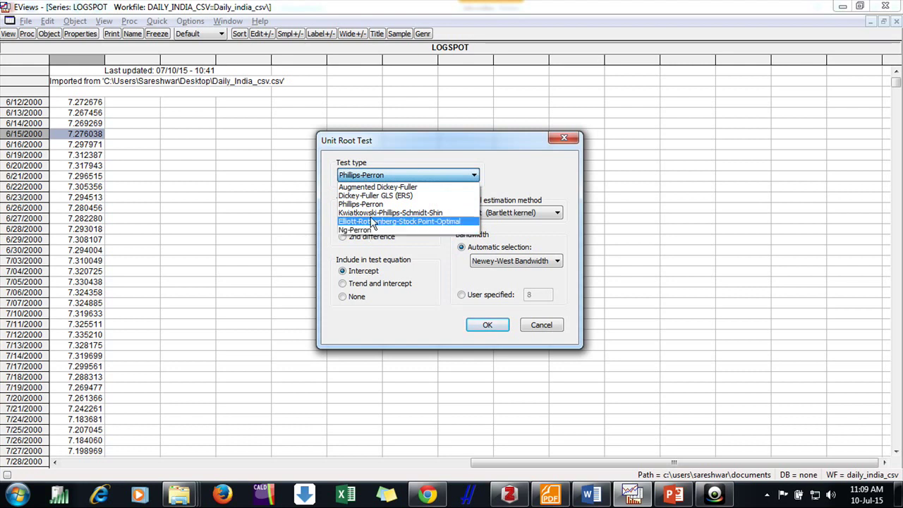
pyautogui.click(370, 206)
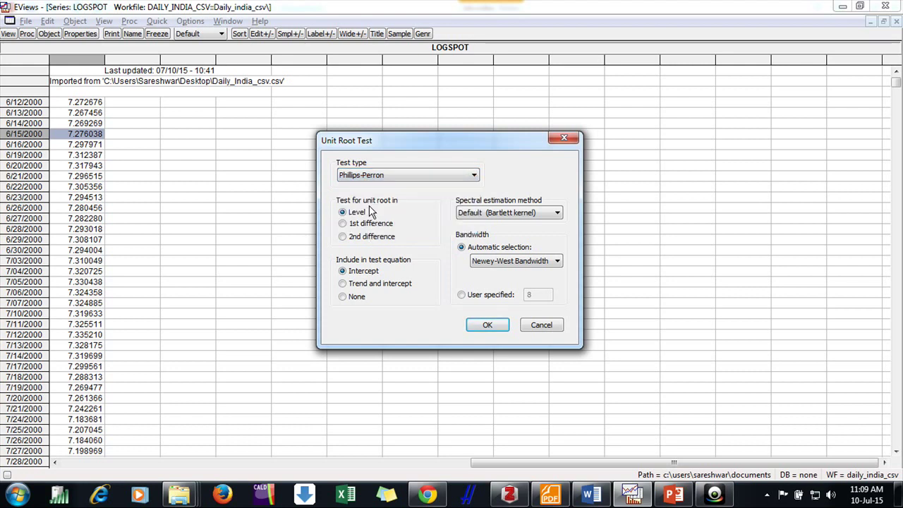
pyautogui.click(360, 284)
pyautogui.click(361, 297)
pyautogui.click(357, 273)
pyautogui.click(358, 298)
pyautogui.click(357, 274)
pyautogui.click(357, 285)
pyautogui.click(350, 275)
# Keep the Bartlett kernel spectral estimation and Newey-West bandwidth selection
pyautogui.click(519, 222)
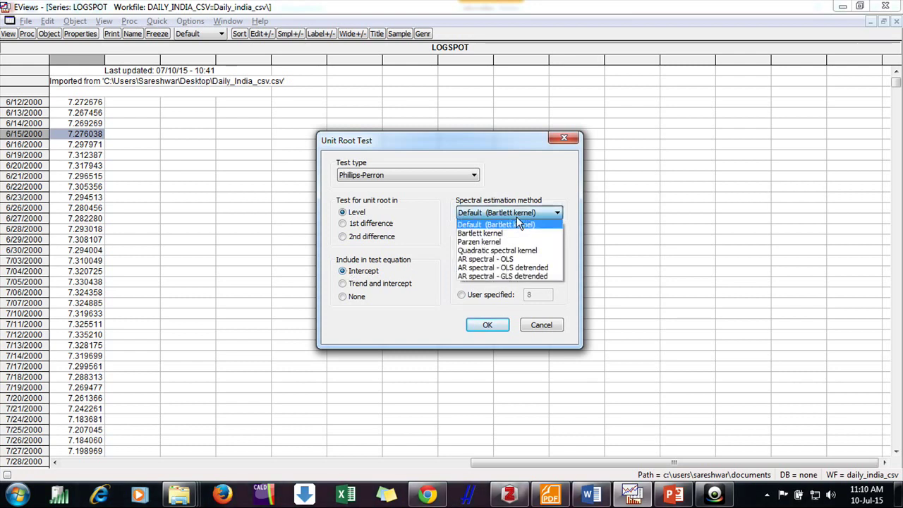
pyautogui.click(530, 231)
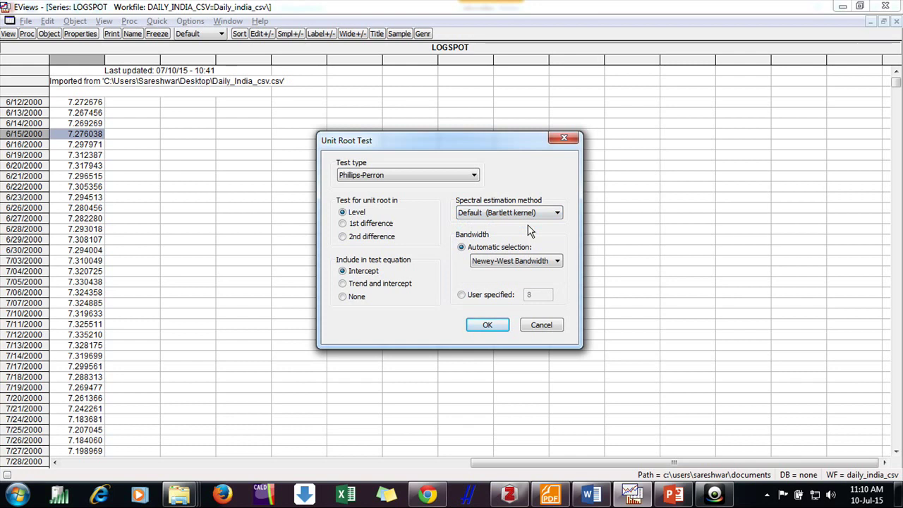
pyautogui.click(533, 262)
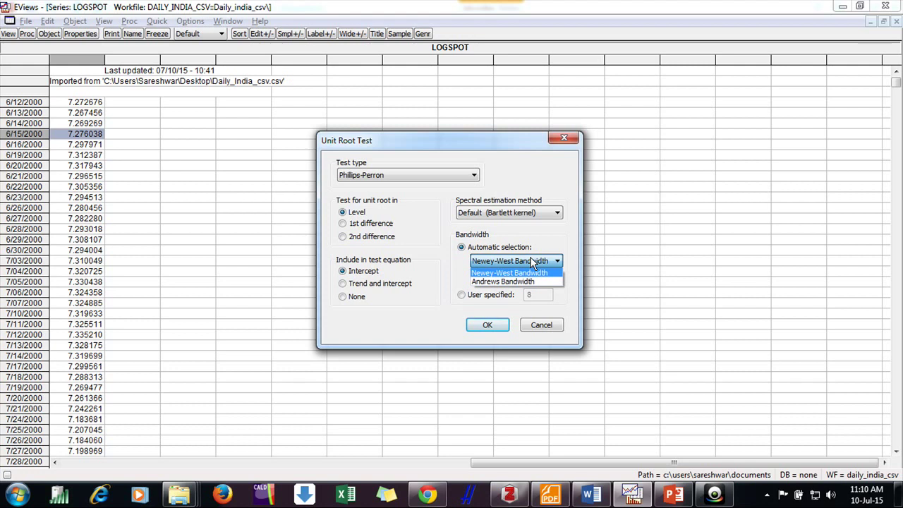
pyautogui.click(533, 262)
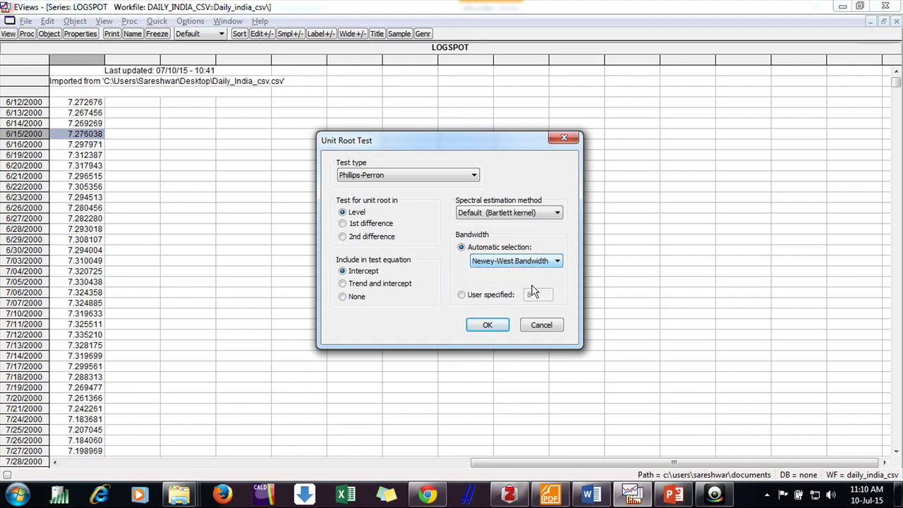
pyautogui.click(490, 326)
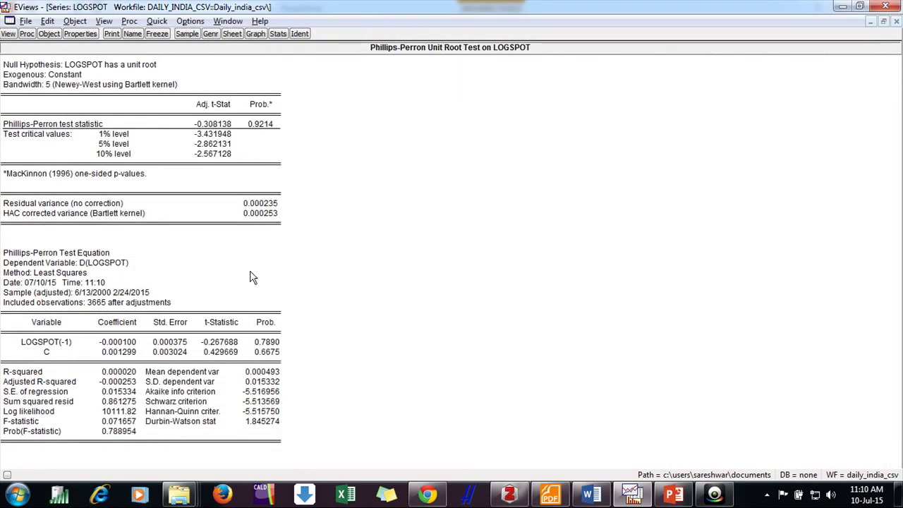
pyautogui.moveTo(43, 65); pyautogui.dragTo(154, 72)
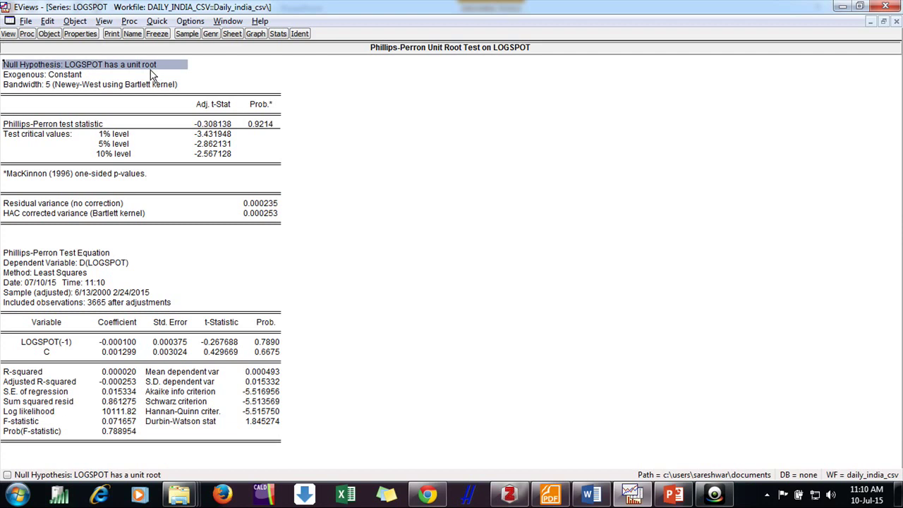
pyautogui.click(78, 76)
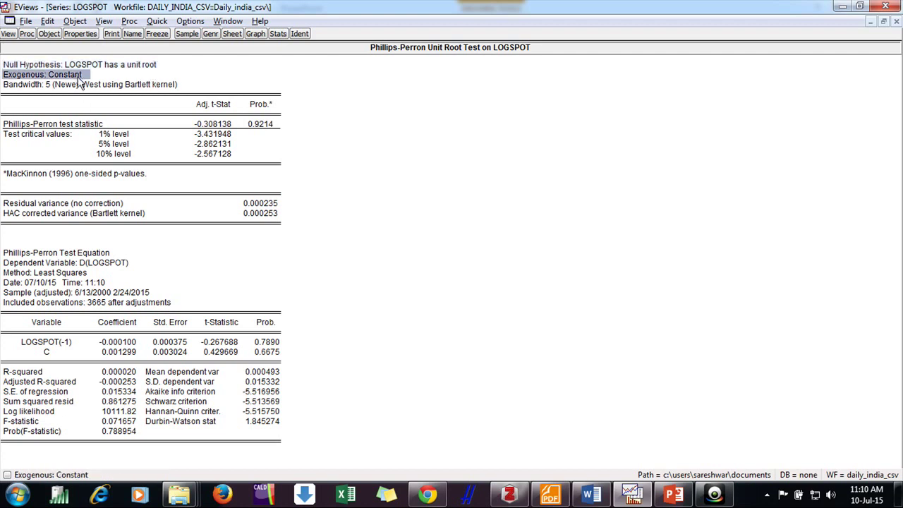
pyautogui.click(51, 87)
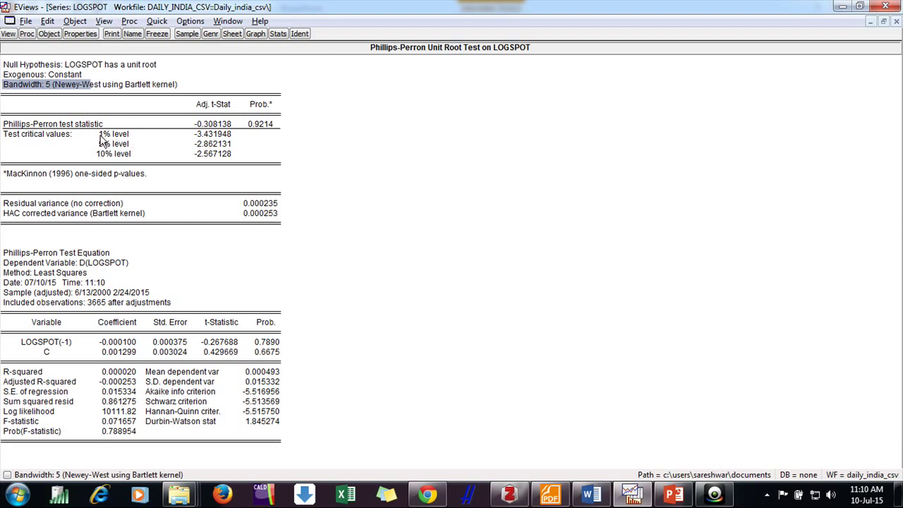
pyautogui.click(87, 126)
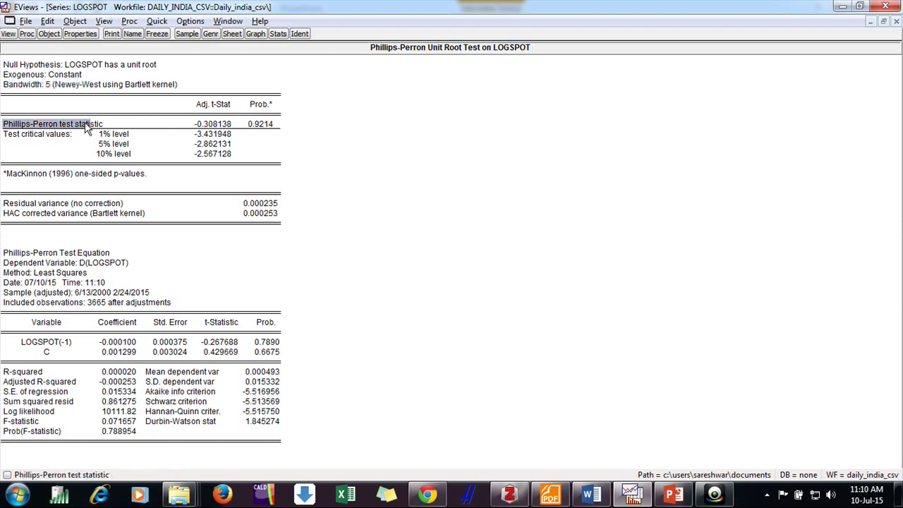
pyautogui.click(201, 126)
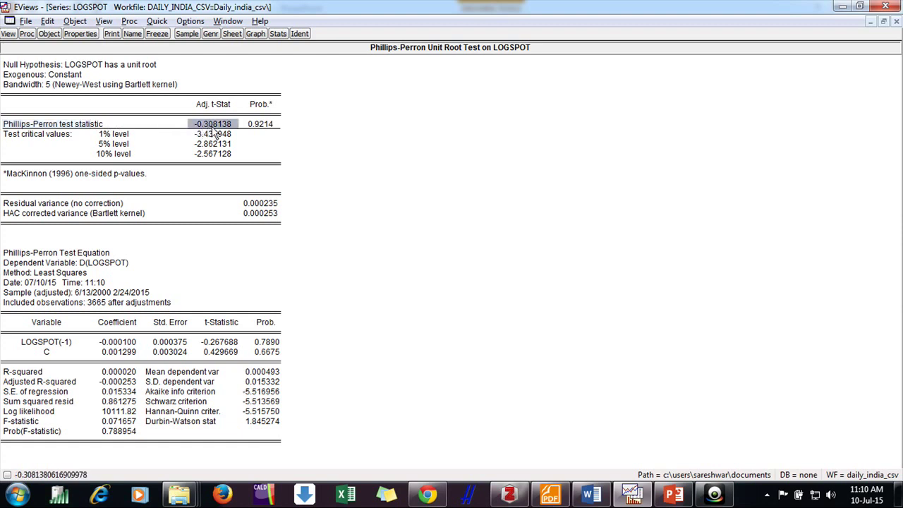
pyautogui.click(264, 106)
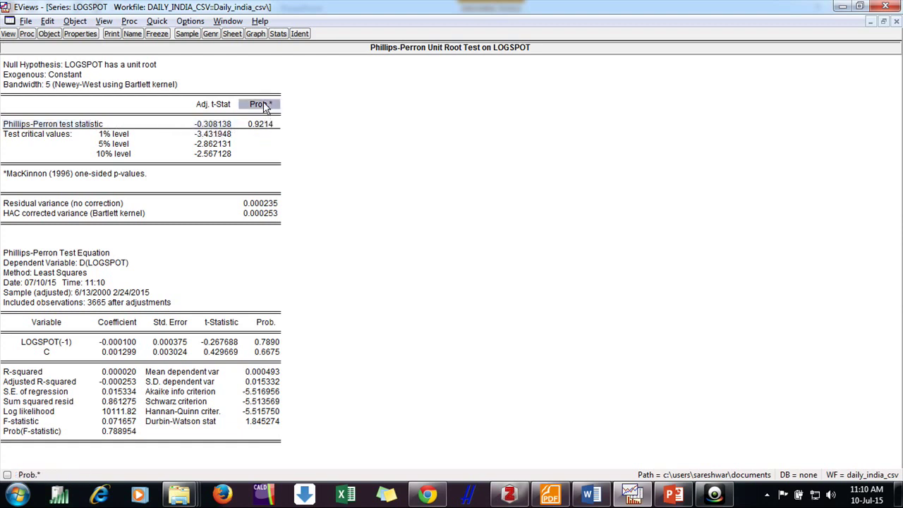
pyautogui.click(269, 114)
pyautogui.click(268, 127)
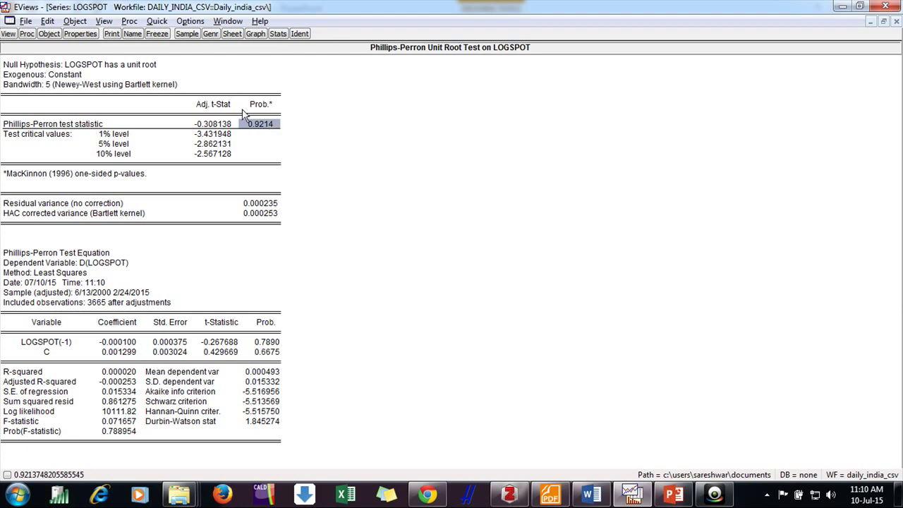
pyautogui.click(160, 63)
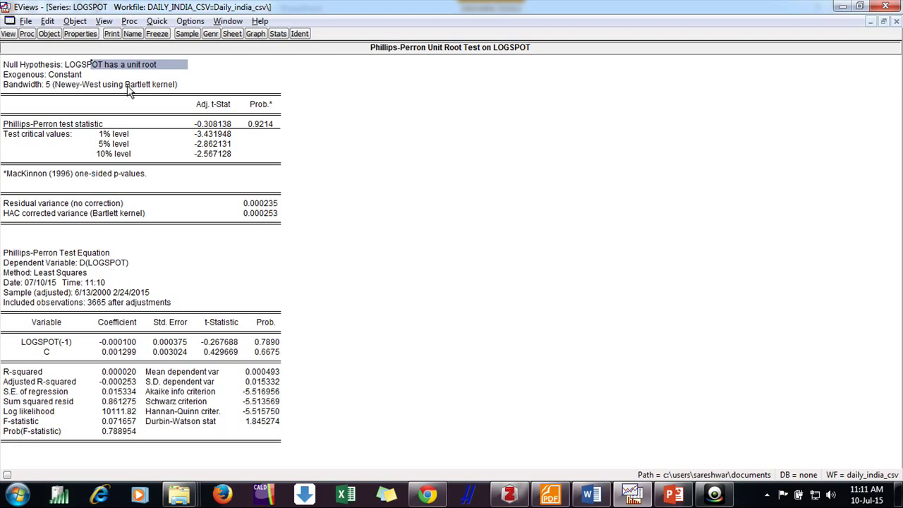
pyautogui.moveTo(110, 134); pyautogui.dragTo(217, 162)
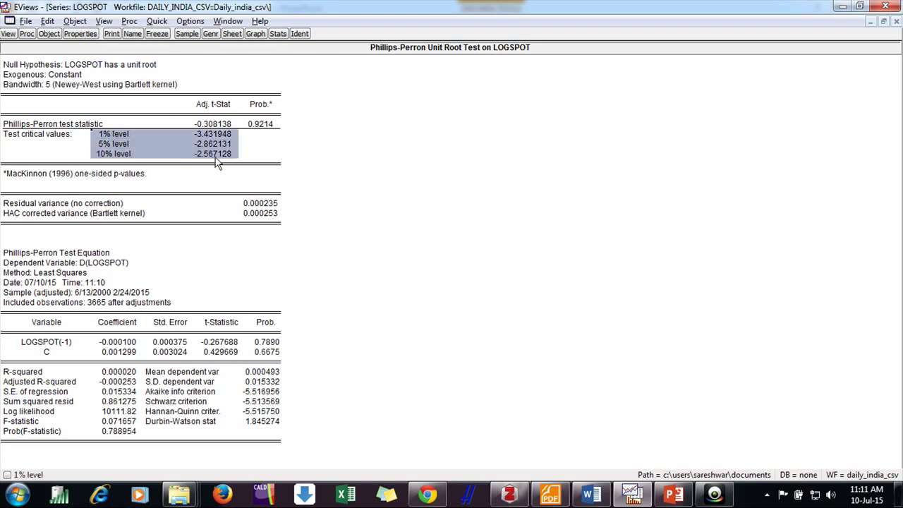
pyautogui.moveTo(105, 206); pyautogui.dragTo(288, 230)
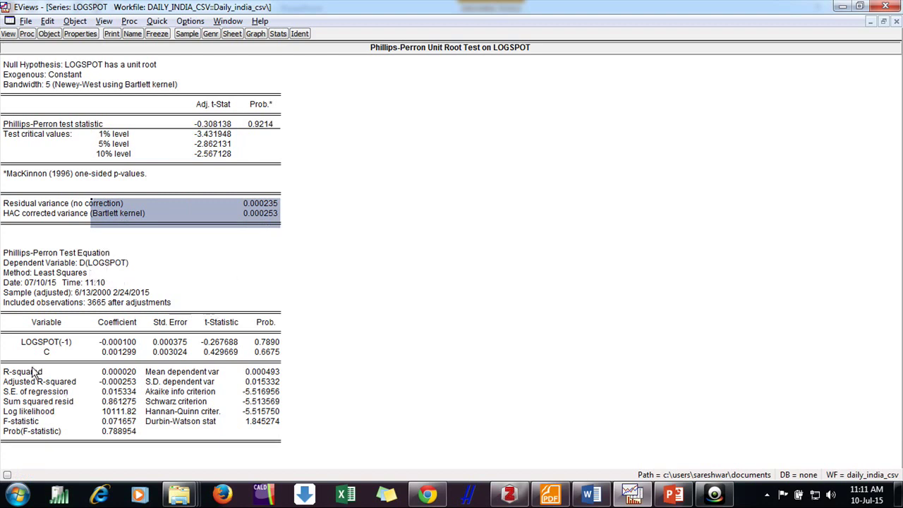
pyautogui.moveTo(31, 255); pyautogui.dragTo(31, 261)
pyautogui.moveTo(31, 262); pyautogui.dragTo(262, 412)
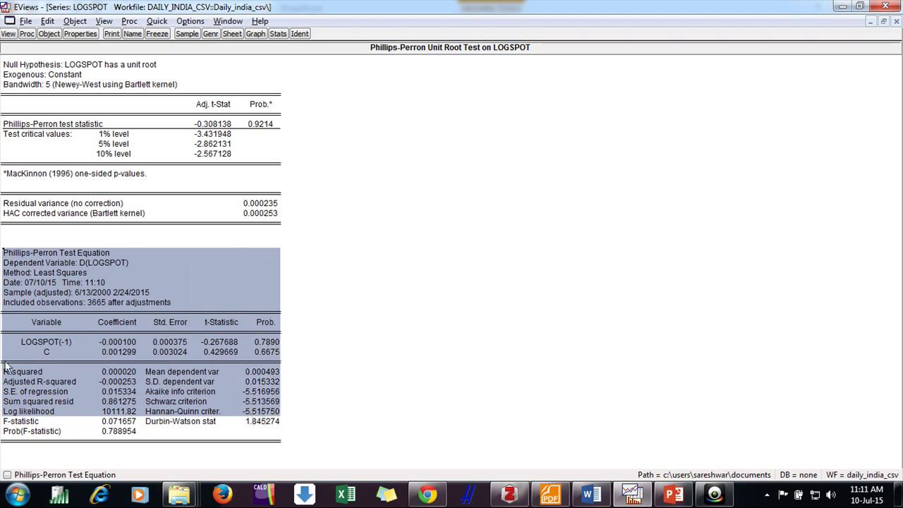
pyautogui.moveTo(47, 345); pyautogui.dragTo(277, 355)
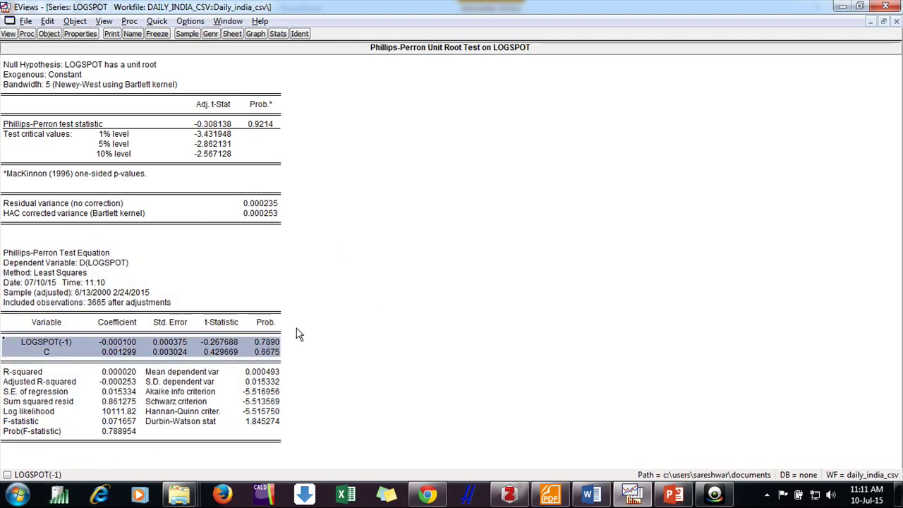
pyautogui.click(260, 262)
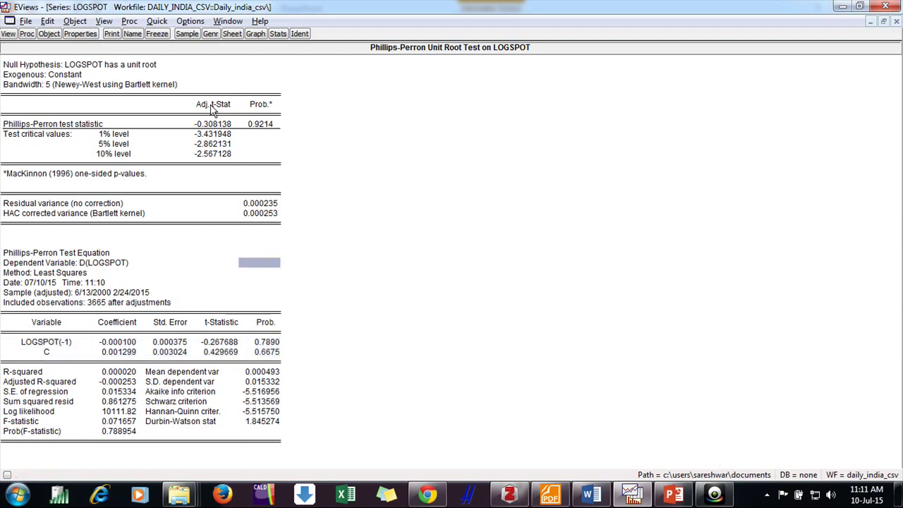
pyautogui.moveTo(201, 126); pyautogui.dragTo(264, 130)
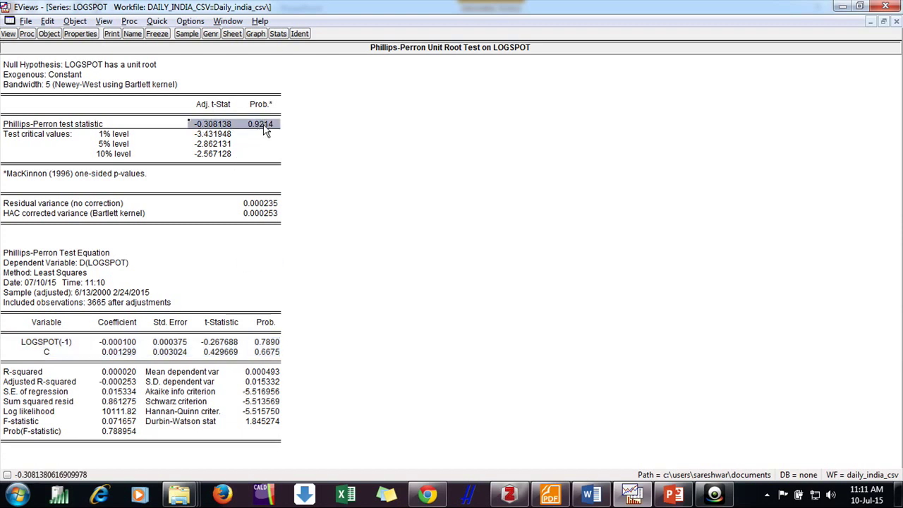
# Test D(LOGSPOT) with Phillips-Perron: adjusted t-statistic -56.01578, probability 0.0001
pyautogui.click(6, 34)
pyautogui.click(35, 134)
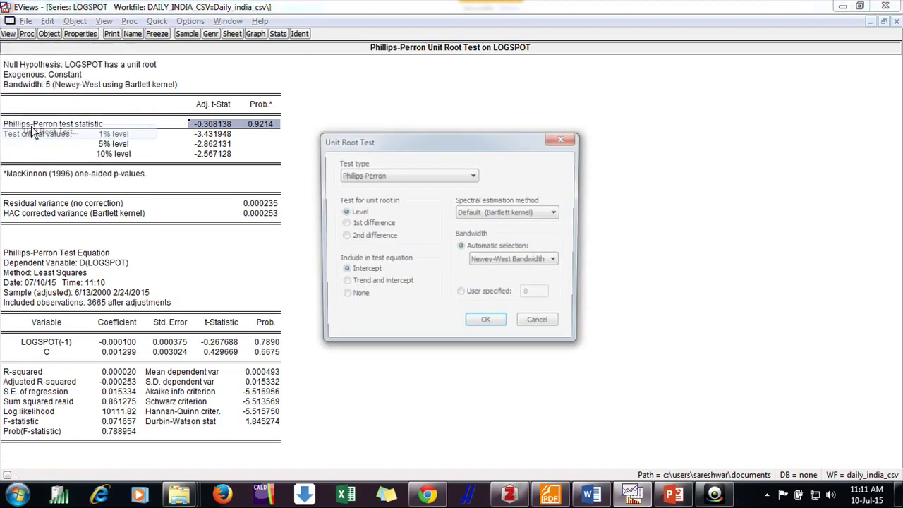
pyautogui.click(347, 226)
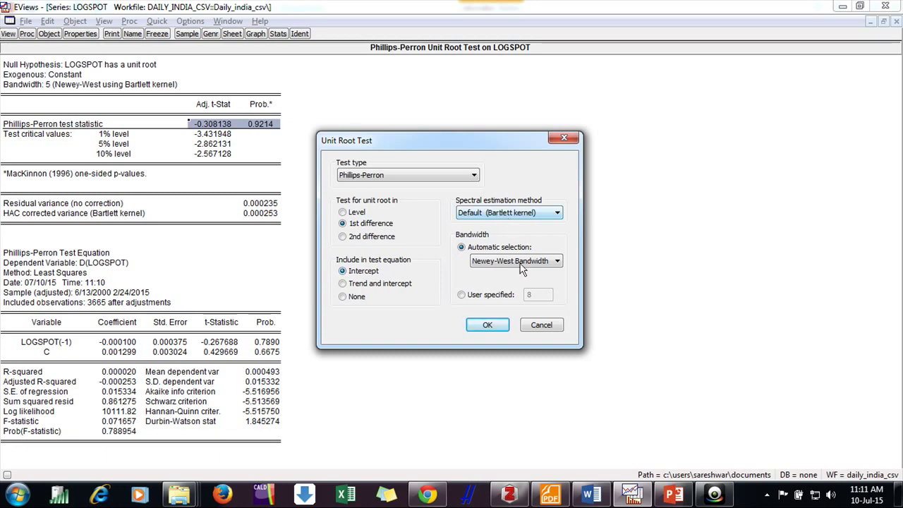
pyautogui.click(495, 328)
pyautogui.click(260, 126)
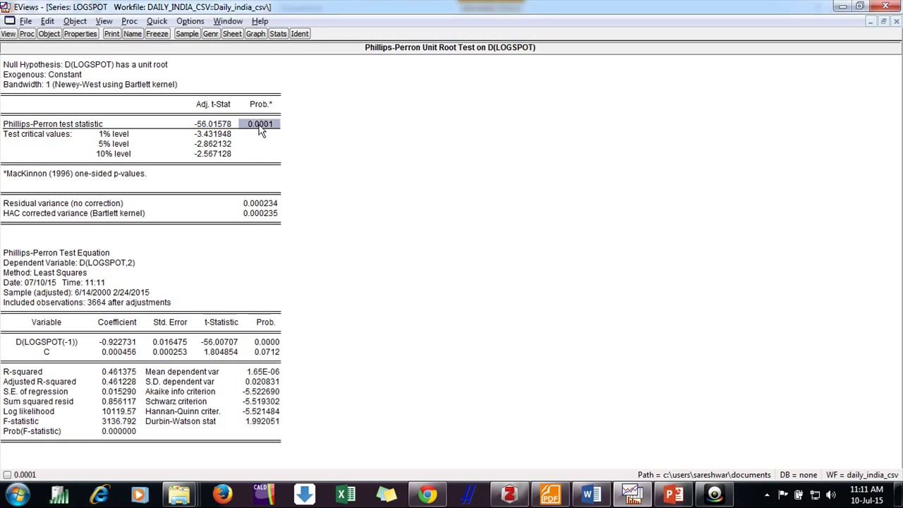